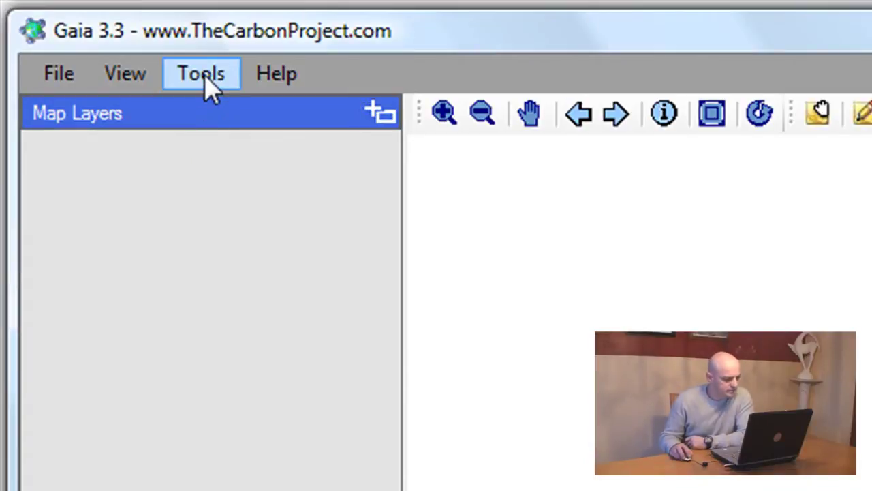
# Step: Add the Microsoft Virtual Earth Hybrid base map to the empty map as a layer
pyautogui.click(202, 75)
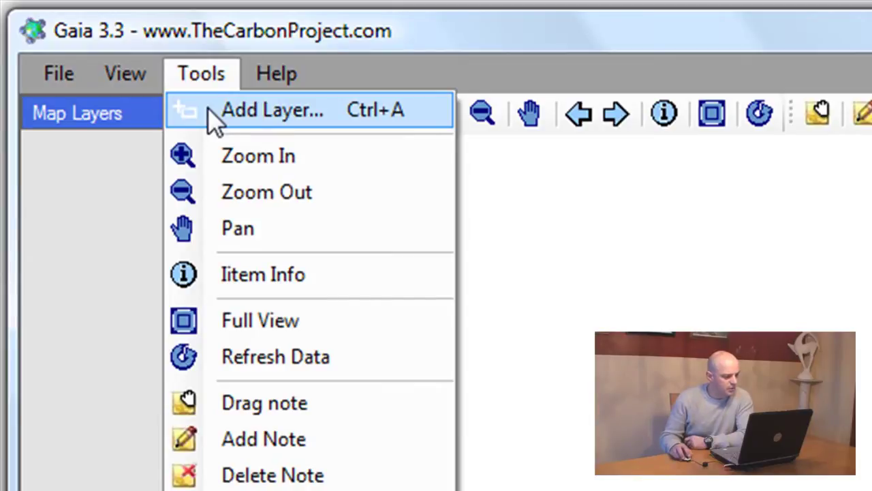
pyautogui.click(204, 79)
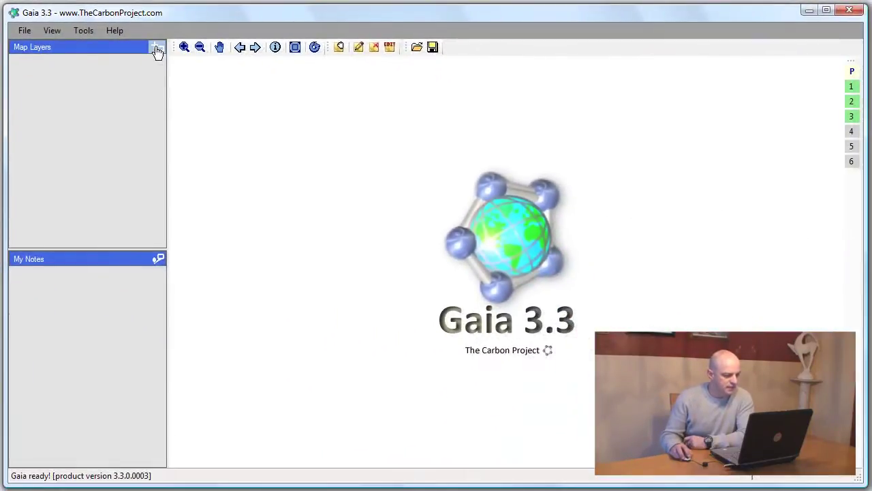
pyautogui.click(155, 49)
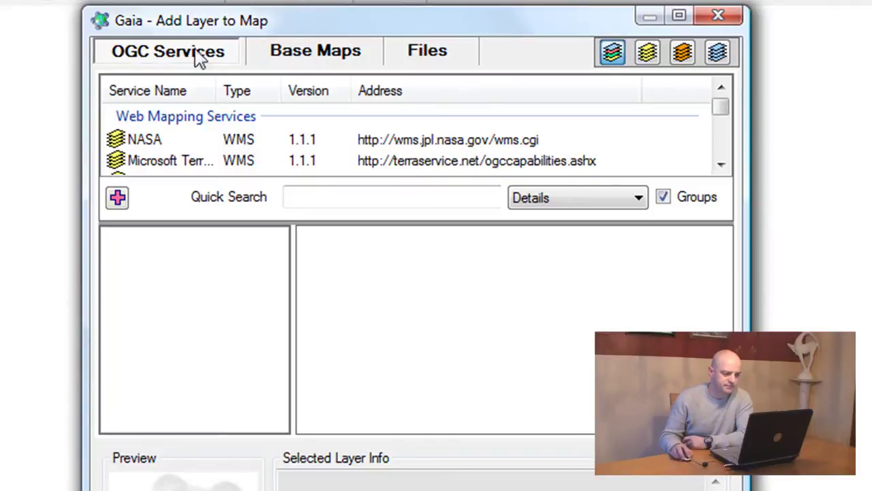
pyautogui.click(289, 59)
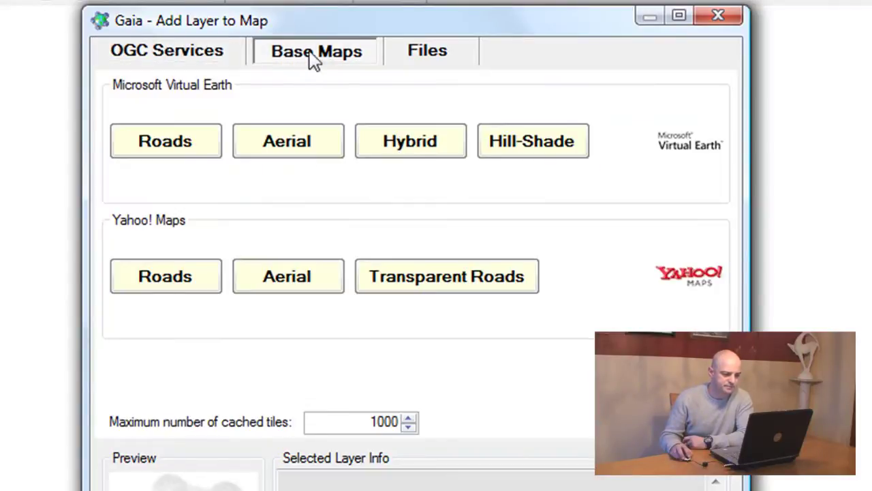
pyautogui.click(412, 57)
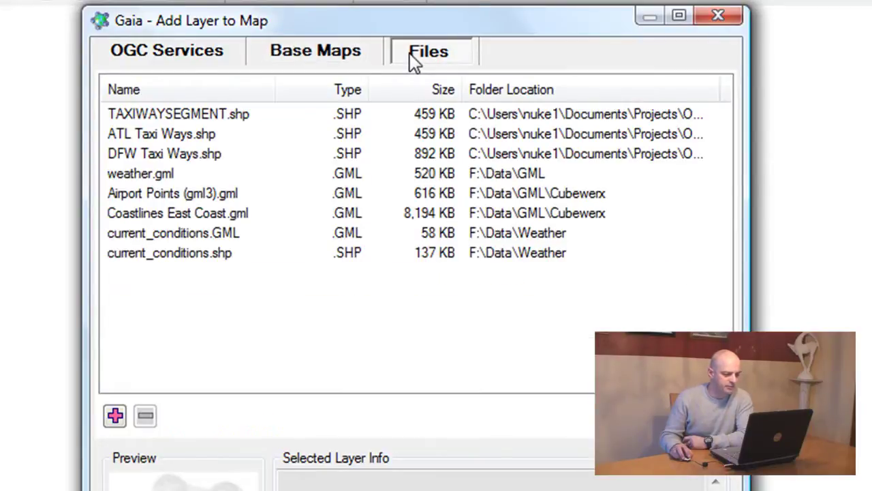
pyautogui.click(343, 59)
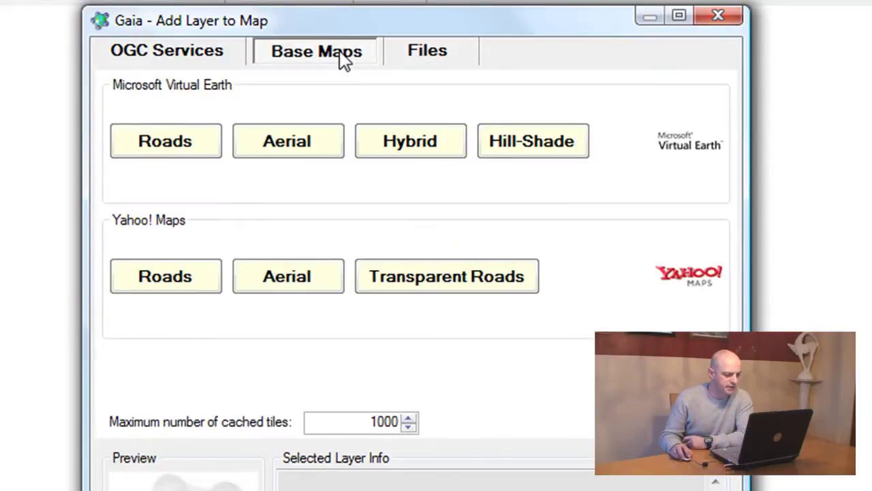
pyautogui.click(411, 141)
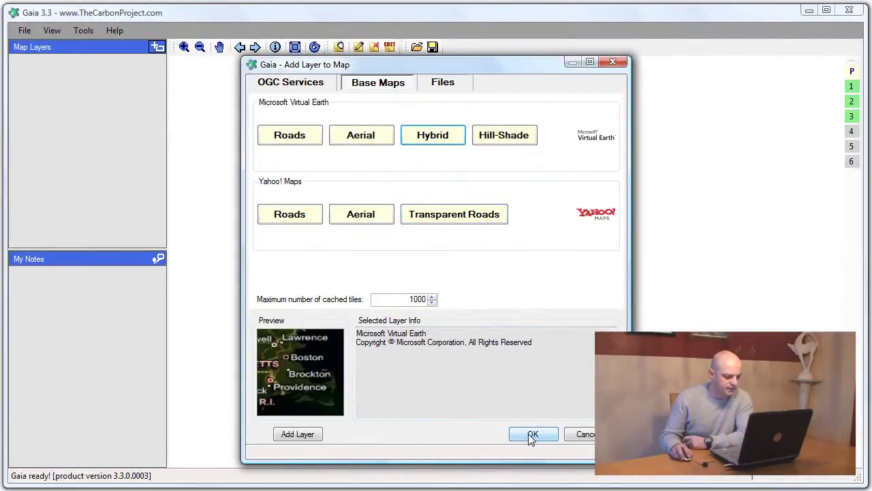
pyautogui.click(531, 434)
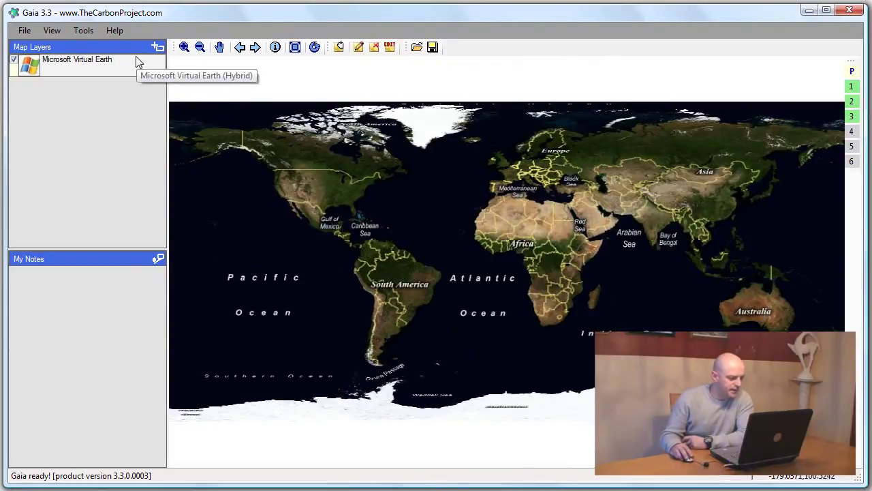
# Step: Show the Microsoft Virtual Earth layer as hill-shade and bring the map to the United States using saved place 1
pyautogui.rightClick(94, 71)
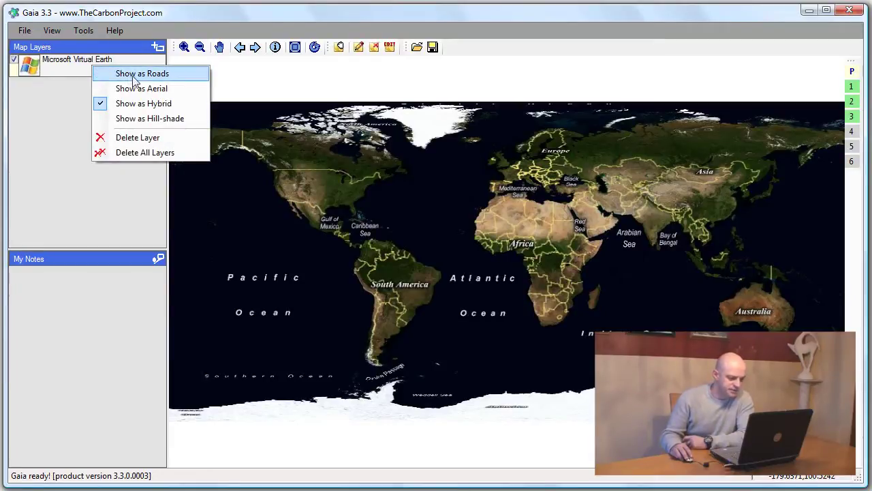
pyautogui.click(139, 119)
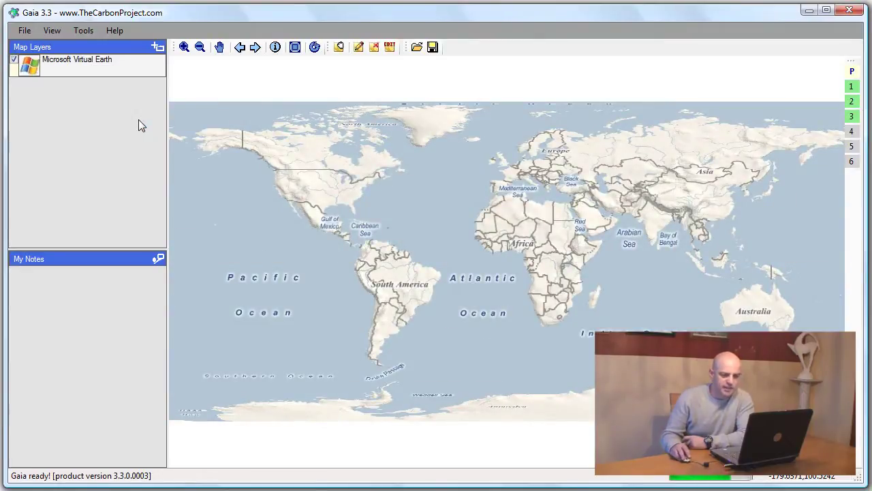
pyautogui.click(855, 91)
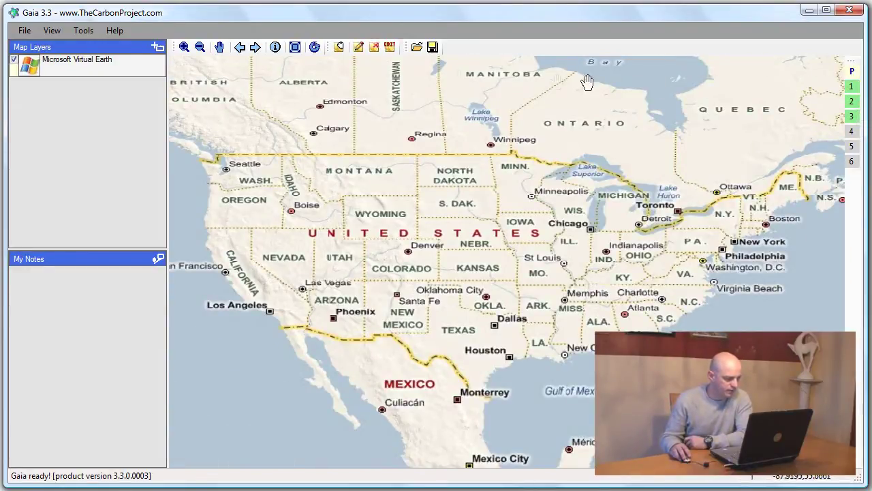
# Step: Load the shapefile current_conditions.shp from the Weather data folder and add it to the map as a layer
pyautogui.click(157, 50)
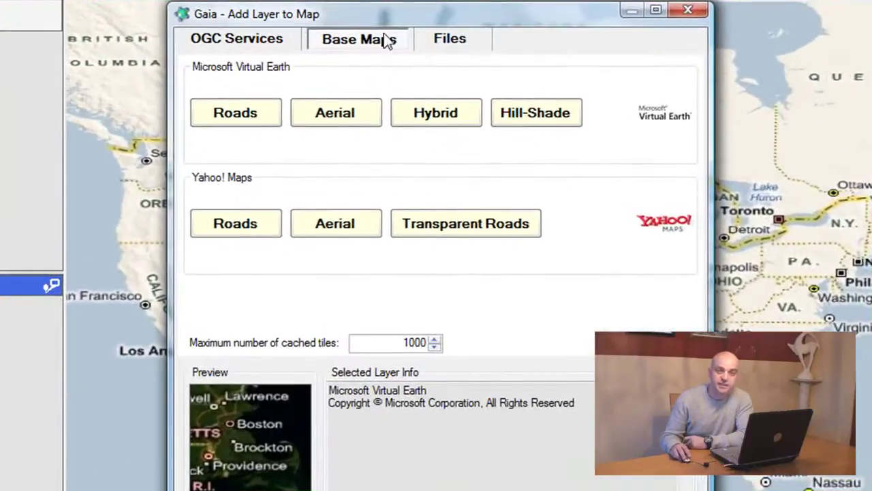
pyautogui.click(456, 42)
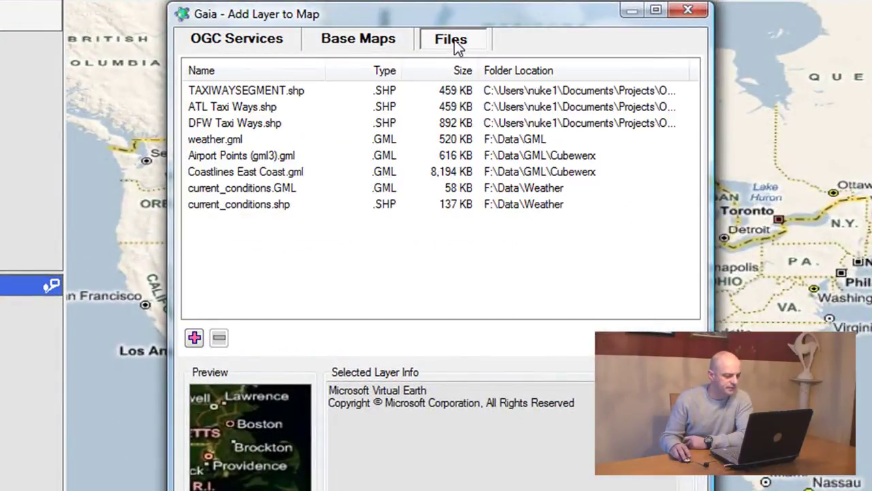
pyautogui.click(196, 338)
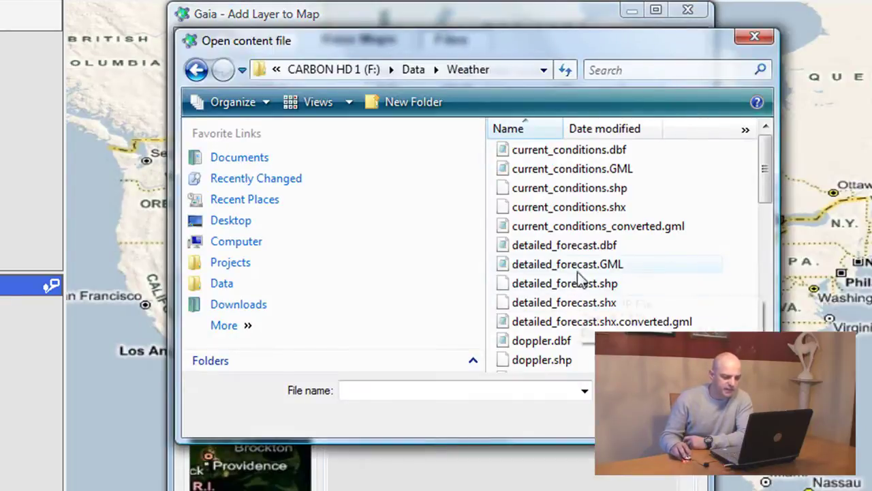
pyautogui.doubleClick(577, 192)
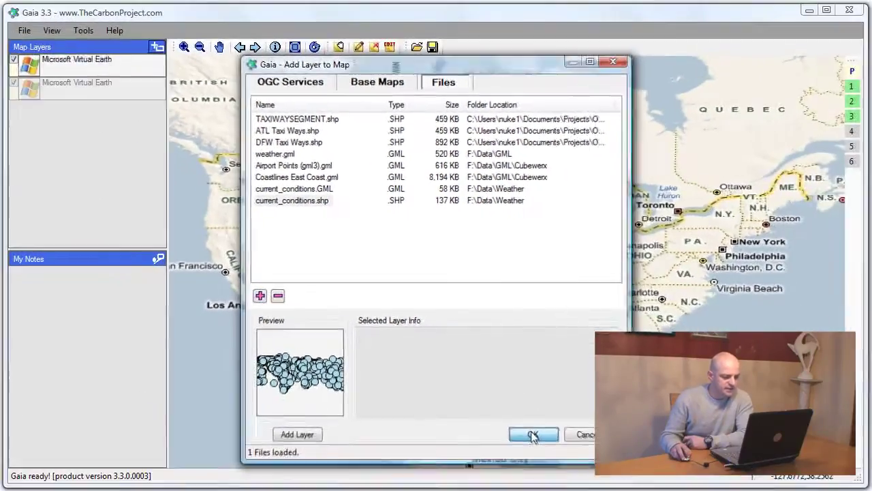
pyautogui.click(530, 432)
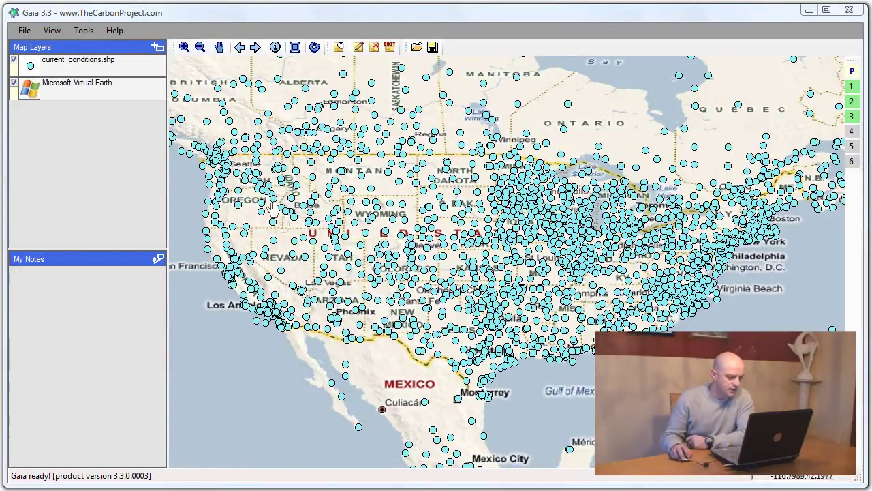
# Step: Start adding another layer from OGC services and review the Web Coverage and Web Feature services before listing all service types again
pyautogui.click(158, 49)
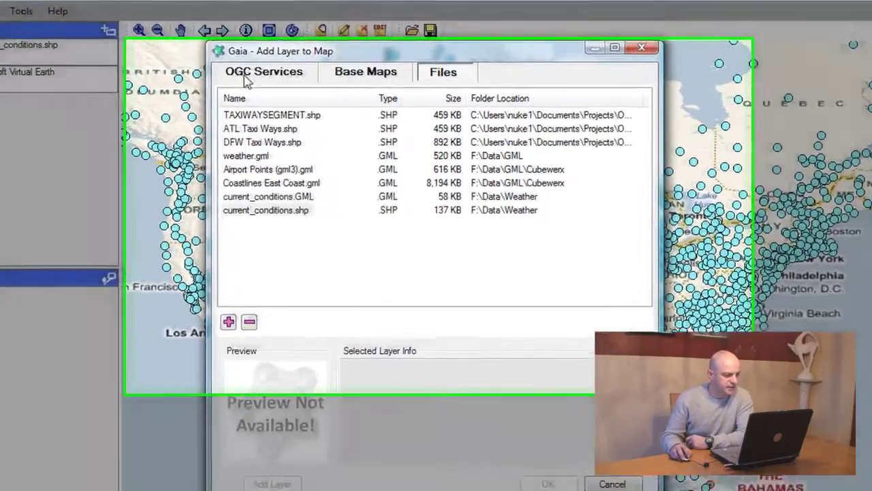
pyautogui.click(247, 79)
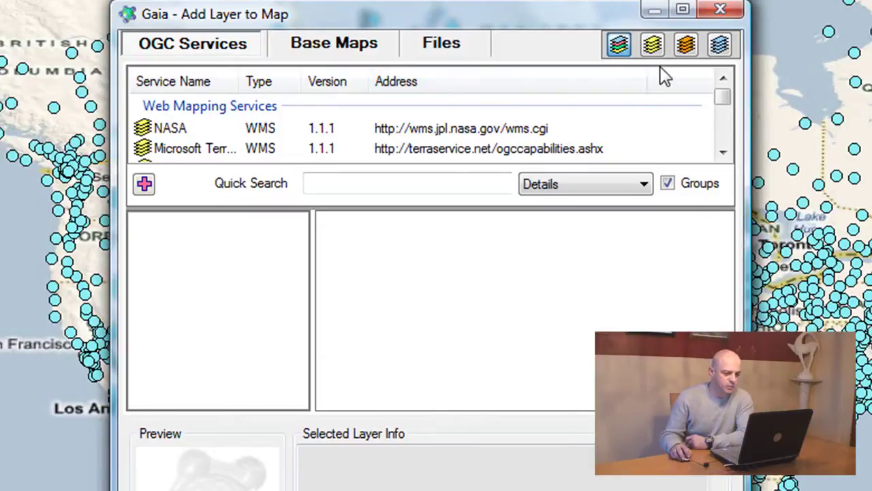
pyautogui.click(689, 51)
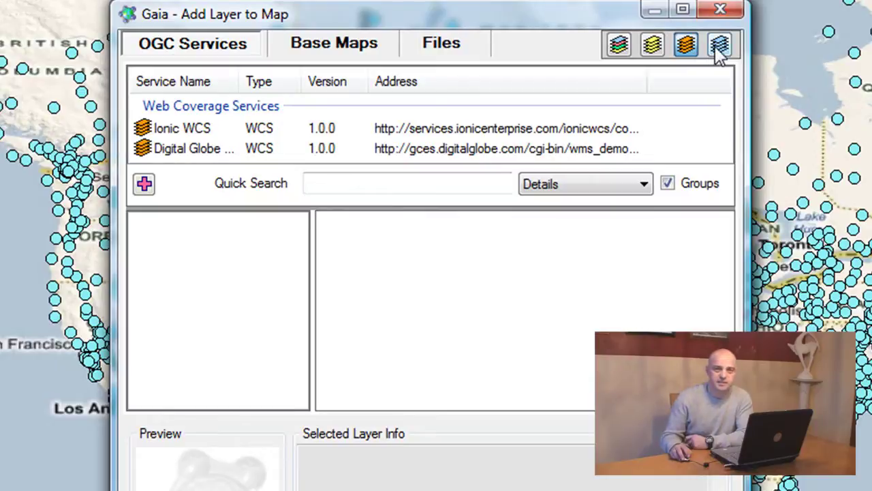
pyautogui.click(717, 47)
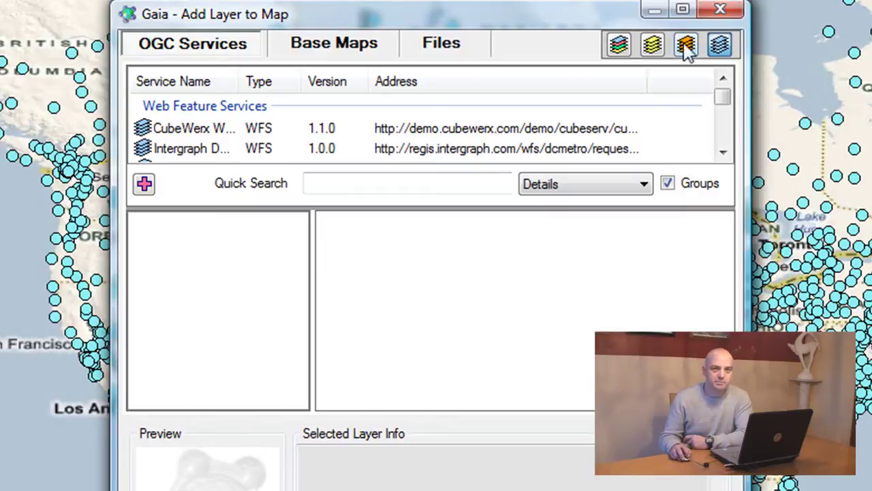
pyautogui.click(624, 46)
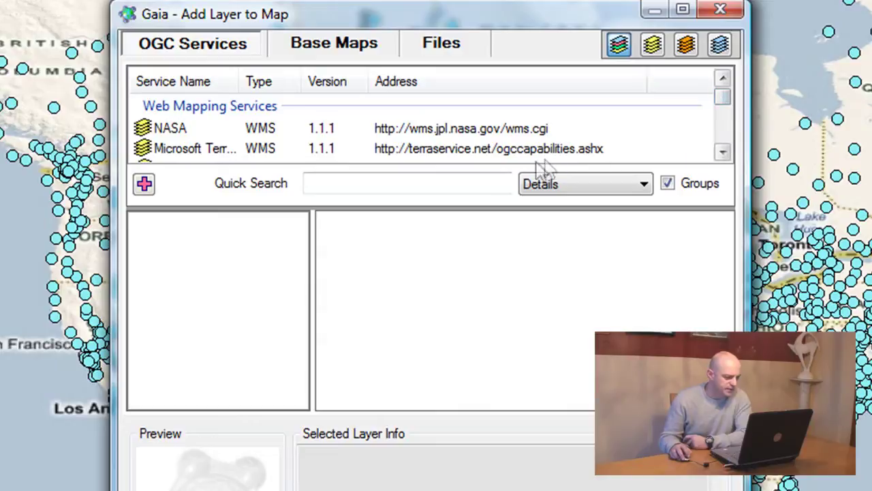
# Step: Search the OGC services for "custom", select the CustomWeather WMS service and widen the service name column
pyautogui.click(479, 183)
pyautogui.write('c')
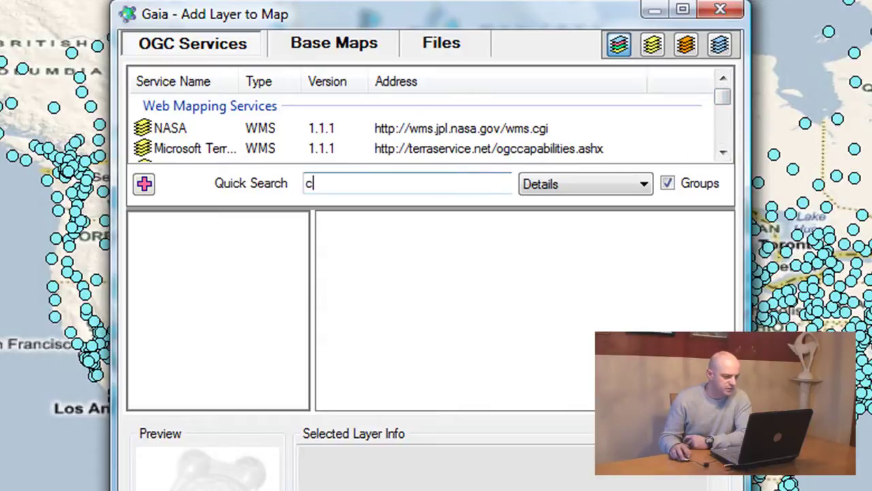
pyautogui.write('ustom')
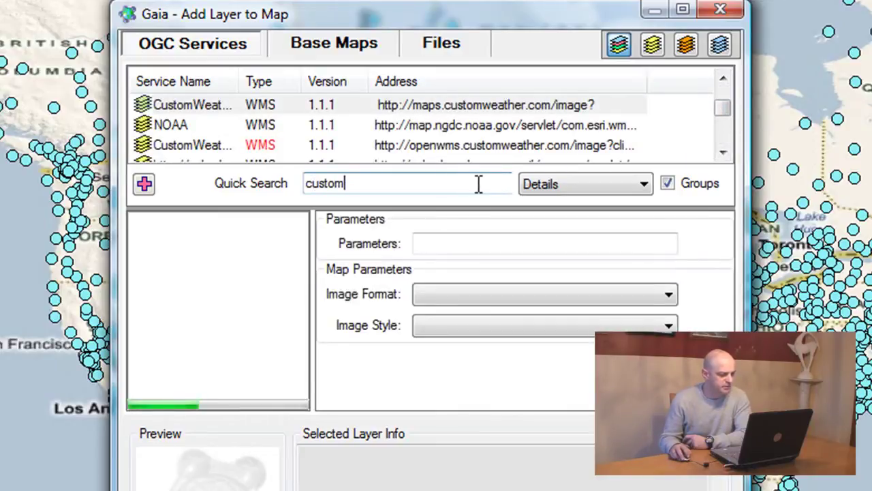
pyautogui.click(199, 145)
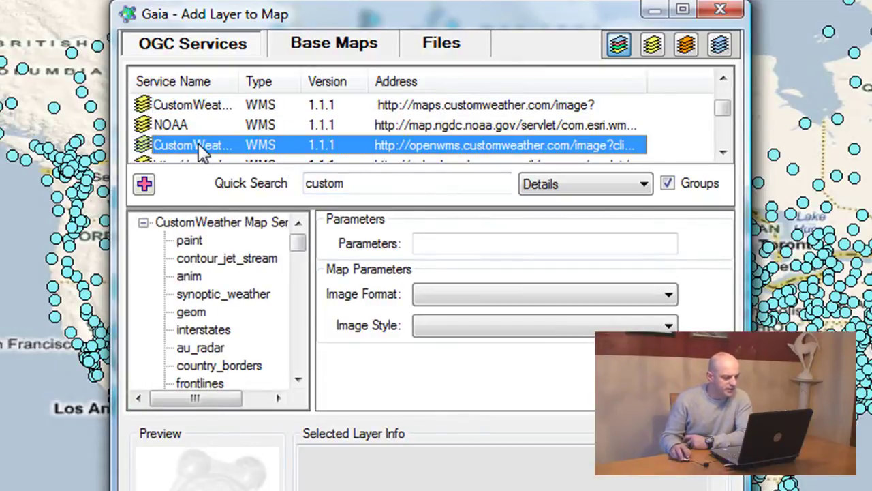
pyautogui.moveTo(237, 83); pyautogui.dragTo(283, 83)
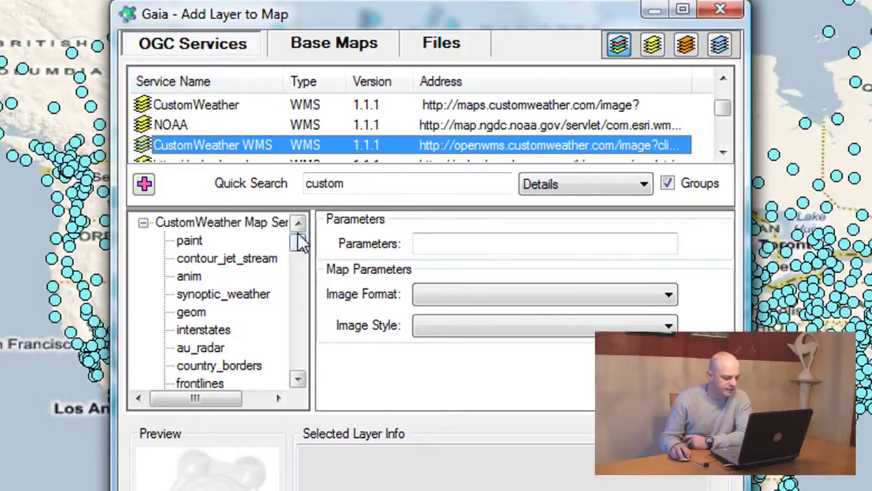
# Step: Add the radar layer of the CustomWeather WMS service to the map
pyautogui.moveTo(297, 243); pyautogui.dragTo(302, 279)
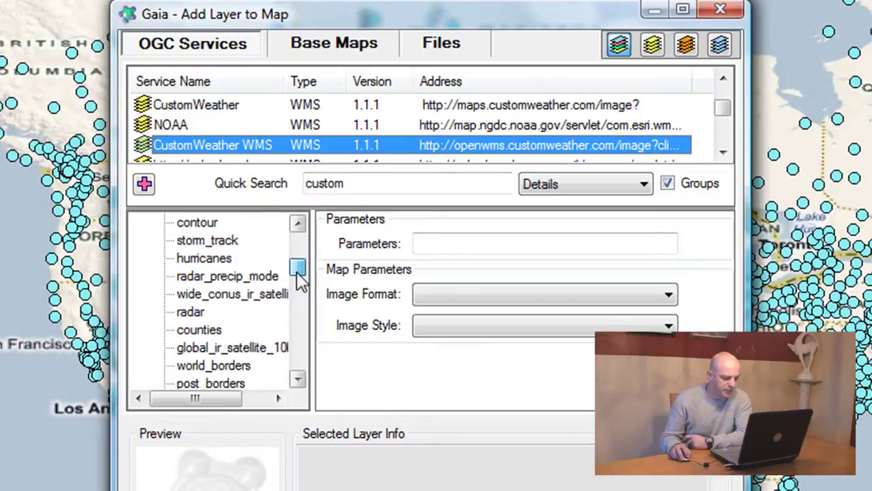
pyautogui.click(194, 312)
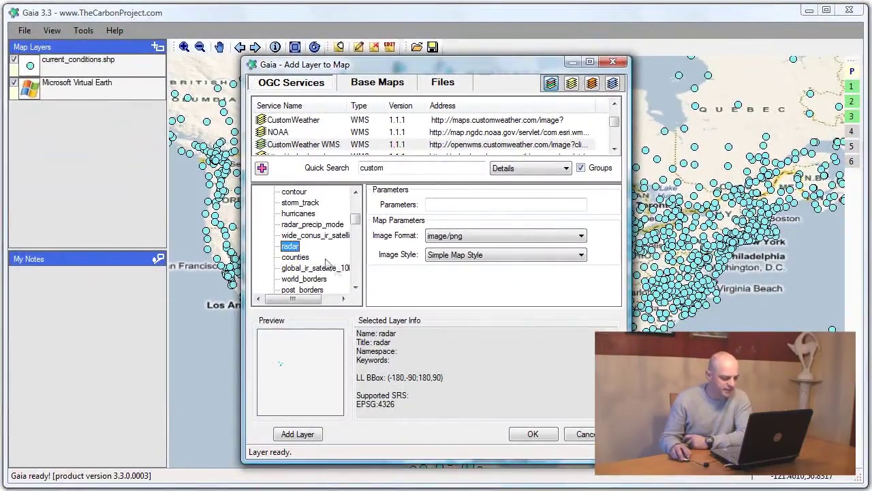
pyautogui.click(533, 434)
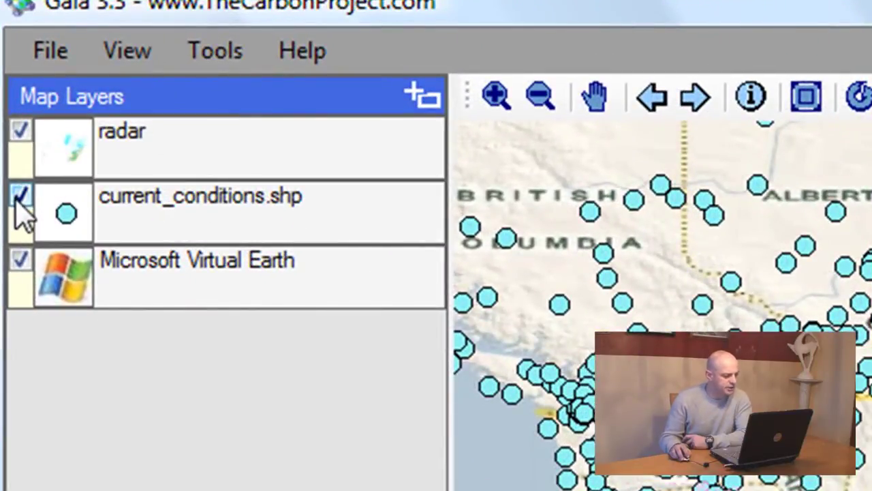
# Step: Toggle the visibility of the current_conditions.shp and radar layers off and back on
pyautogui.click(20, 196)
pyautogui.click(20, 197)
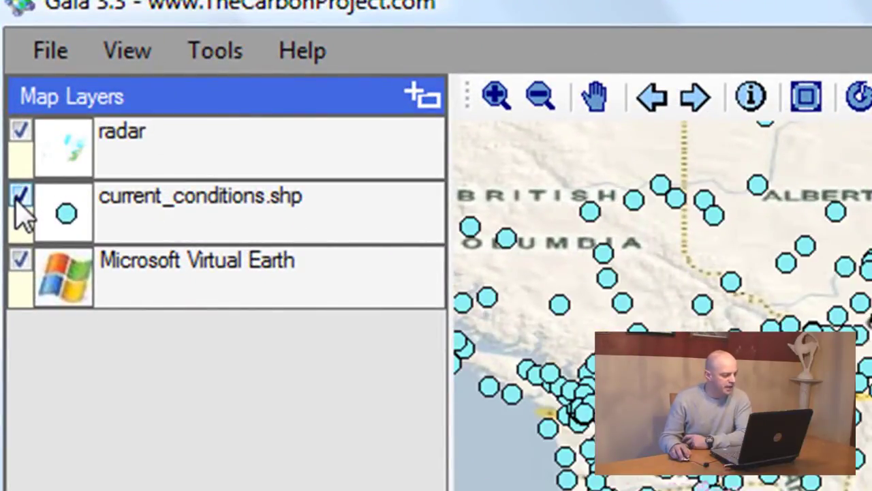
pyautogui.click(20, 132)
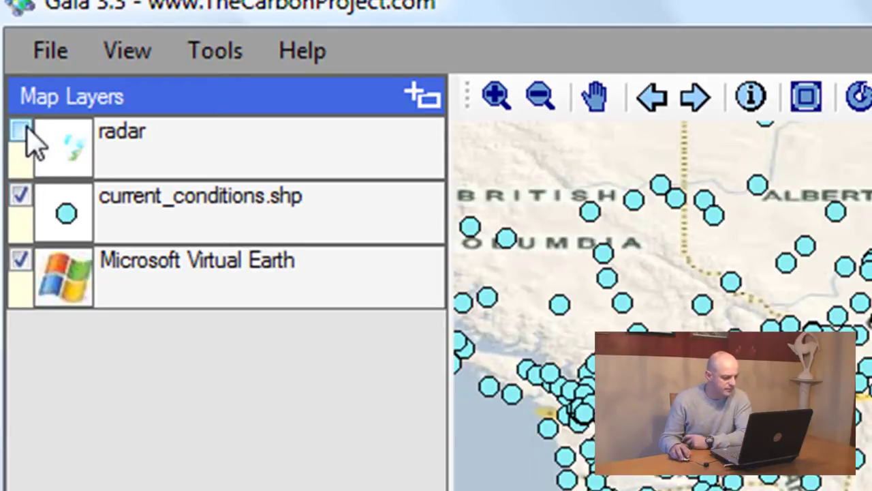
pyautogui.click(27, 131)
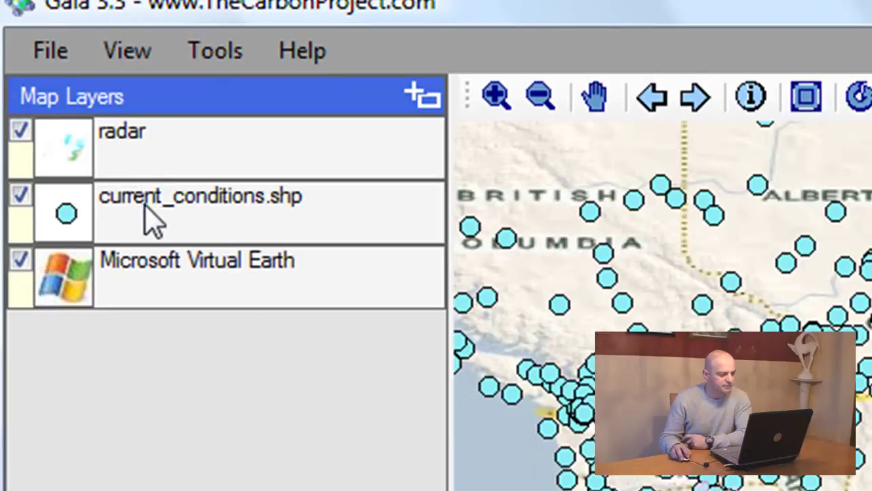
pyautogui.moveTo(153, 220); pyautogui.dragTo(171, 218)
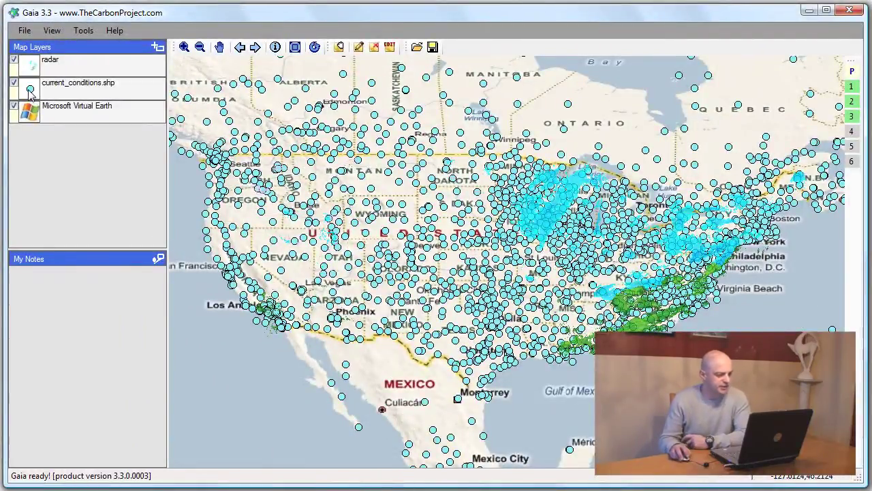
# Step: Open the symbol settings of the current_conditions.shp layer and choose the Arrow 3 symbol for its points
pyautogui.click(29, 91)
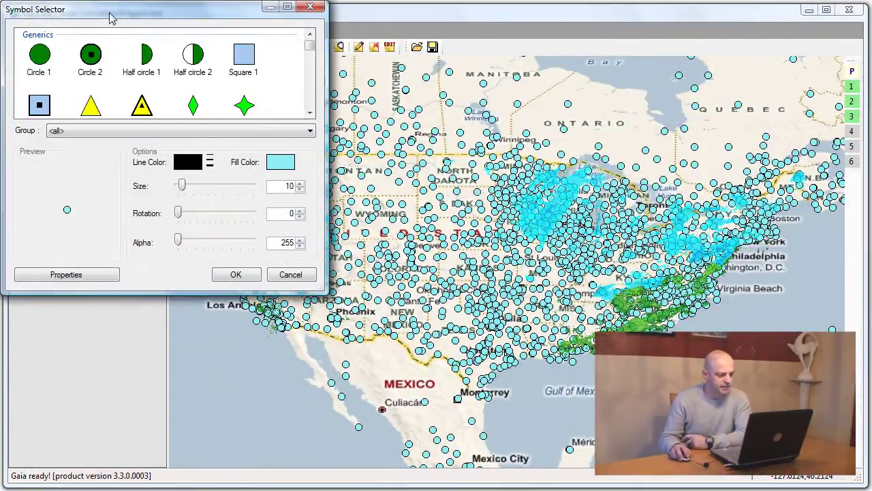
pyautogui.moveTo(113, 18); pyautogui.dragTo(191, 58)
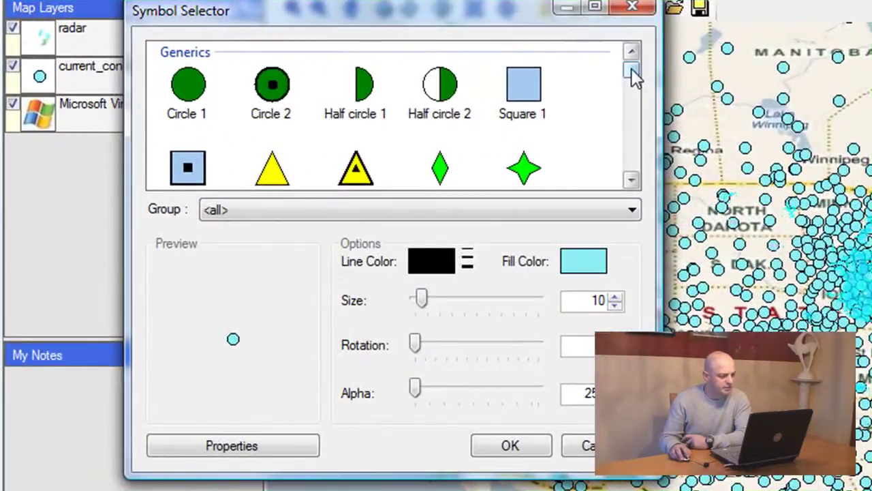
pyautogui.moveTo(632, 68); pyautogui.dragTo(631, 105)
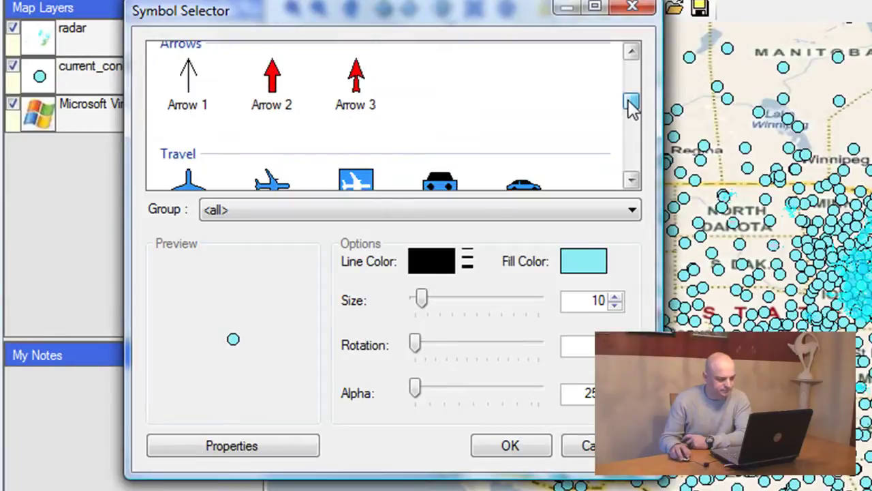
pyautogui.click(356, 92)
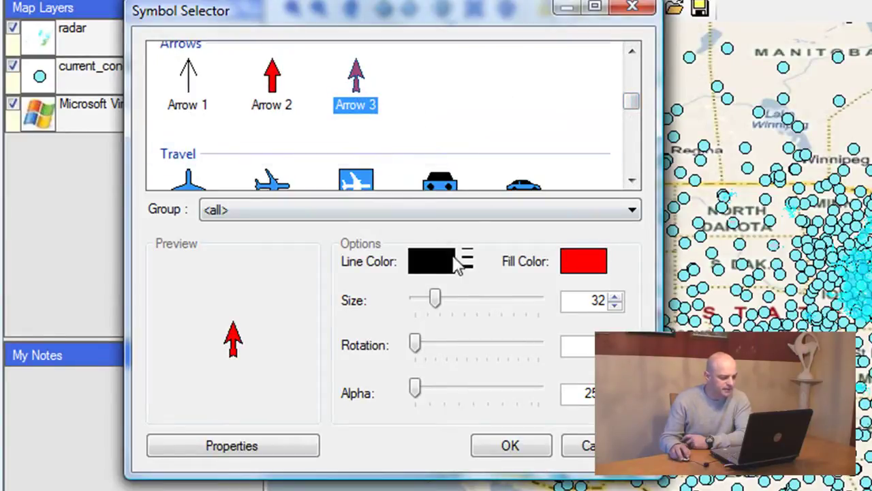
# Step: Give the arrow symbol a bright green fill, reduce its size slightly and apply it to the layer
pyautogui.click(584, 265)
pyautogui.click(627, 173)
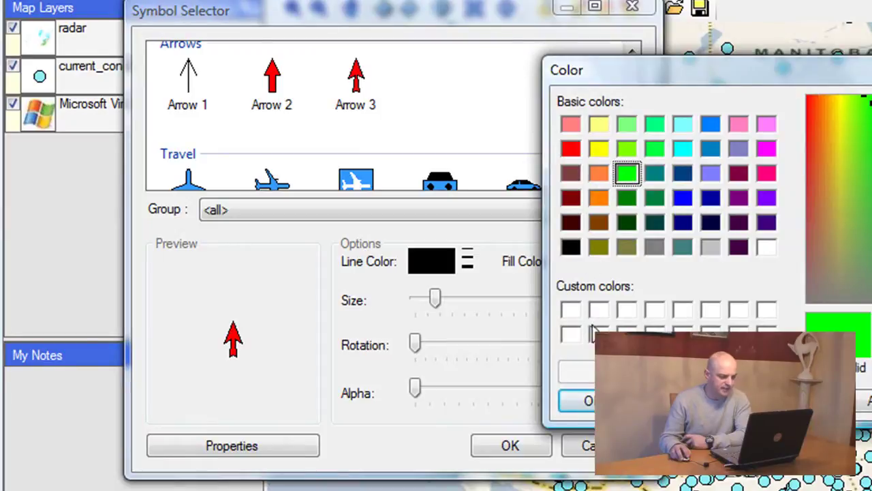
pyautogui.click(580, 401)
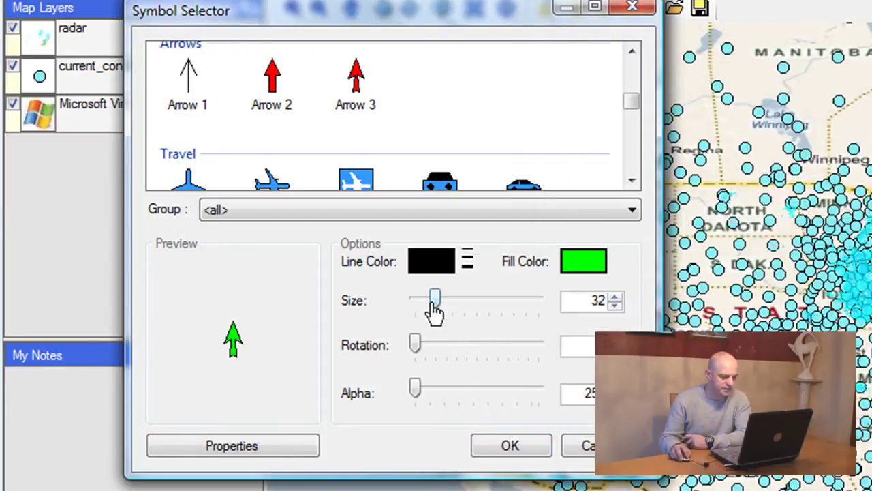
pyautogui.moveTo(435, 300); pyautogui.dragTo(430, 303)
pyautogui.click(504, 446)
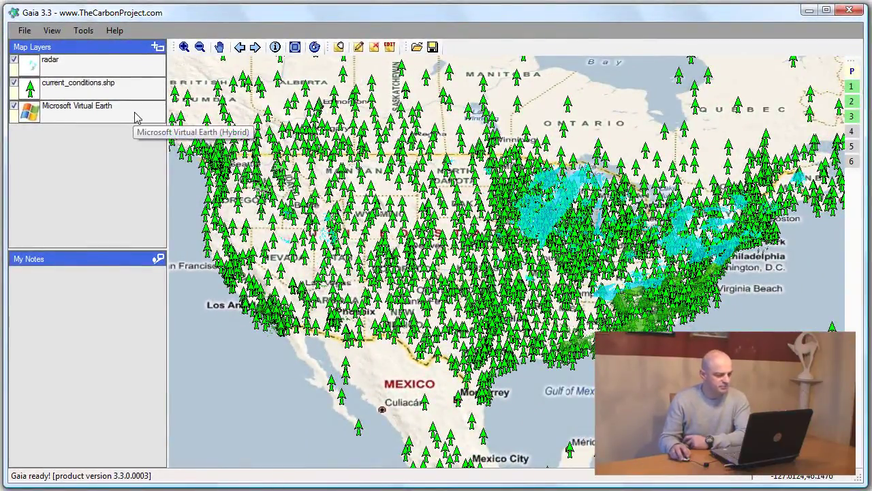
# Step: In the current_conditions.shp layer properties, set the point rotation element to wind_dir and apply it
pyautogui.rightClick(102, 94)
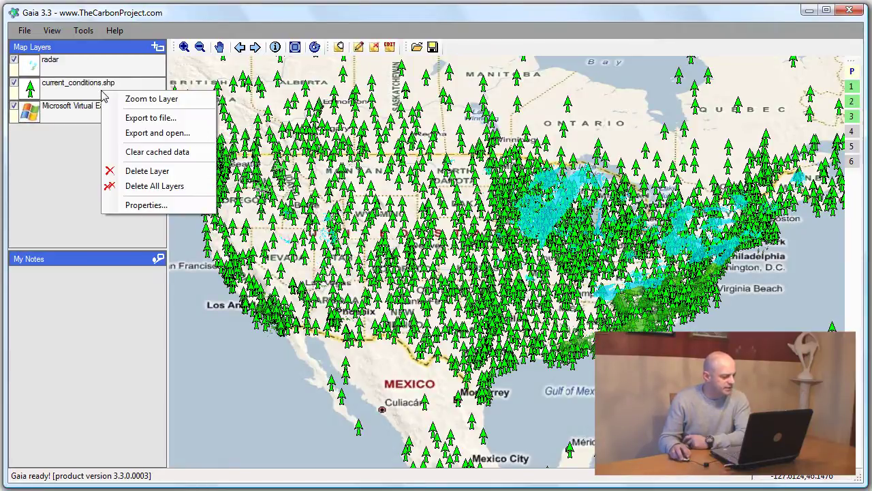
pyautogui.click(147, 205)
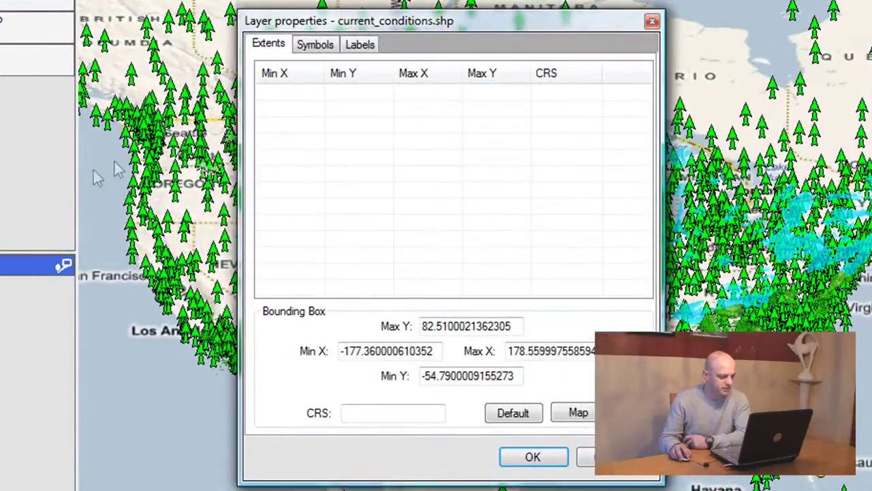
pyautogui.click(312, 45)
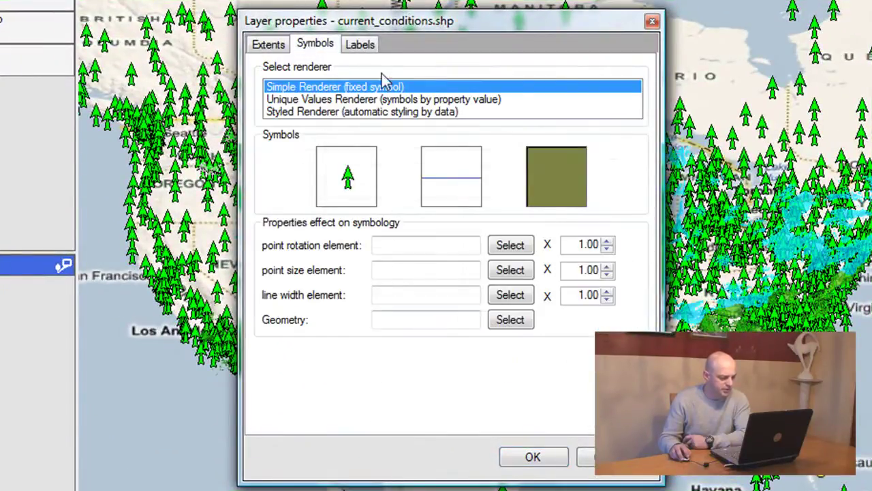
pyautogui.click(510, 245)
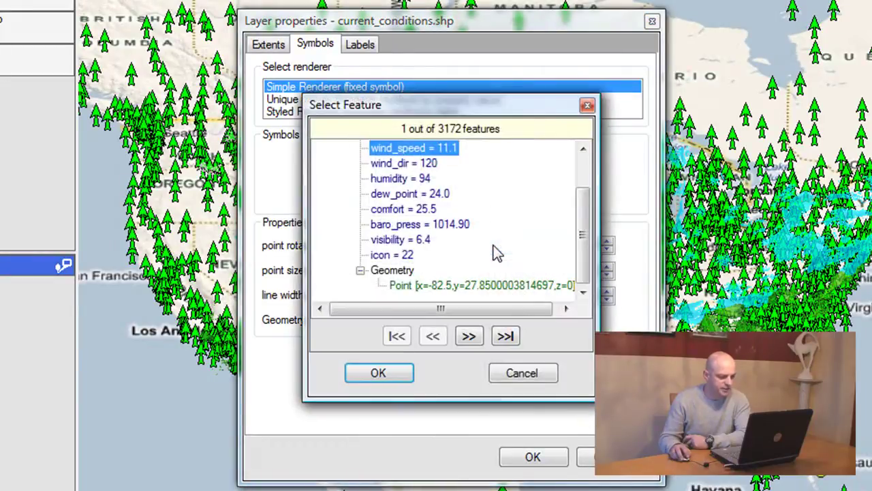
pyautogui.click(424, 165)
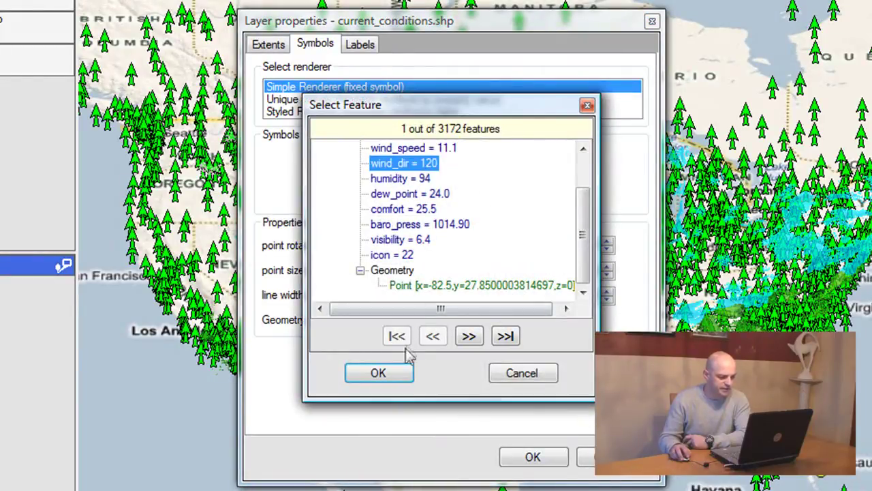
pyautogui.click(409, 373)
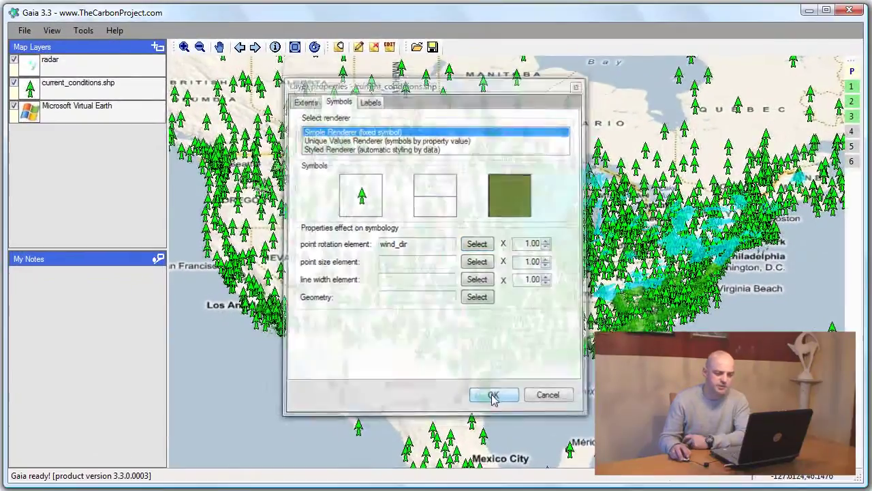
pyautogui.click(533, 457)
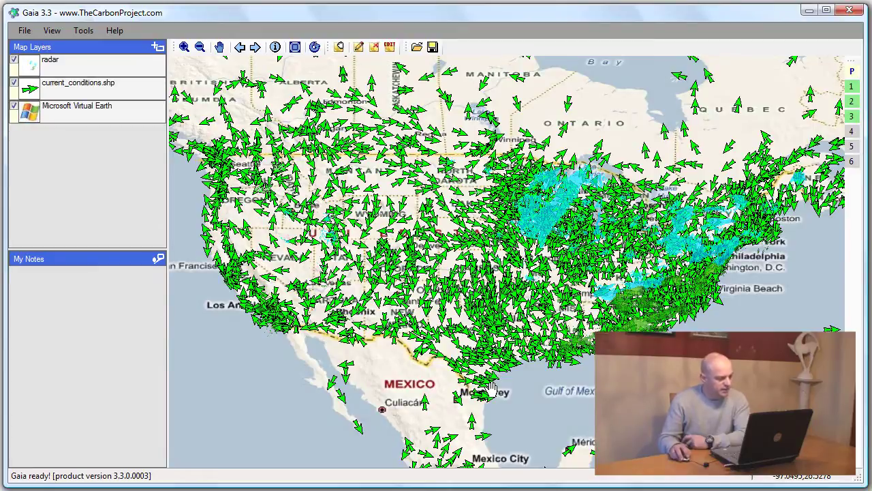
# Step: Switch the current_conditions.shp layer to the Unique Values Renderer and set the point size element to wind_speed
pyautogui.rightClick(69, 90)
pyautogui.click(111, 199)
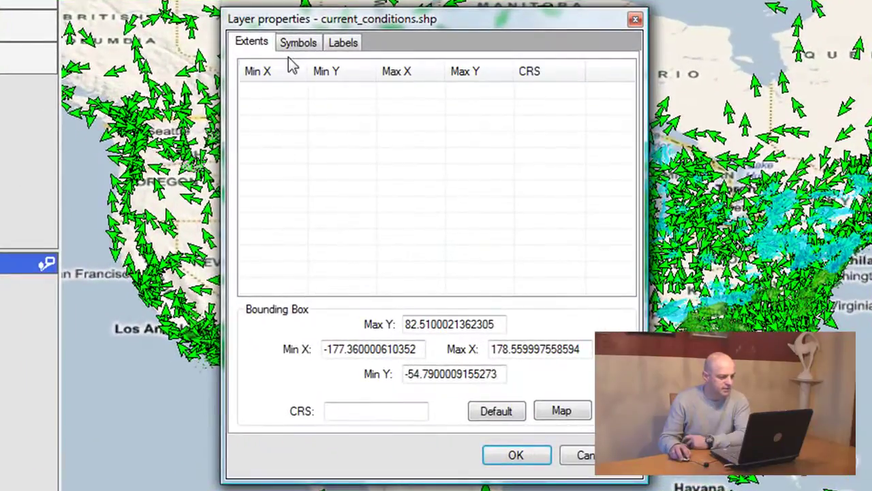
pyautogui.click(309, 58)
pyautogui.click(306, 98)
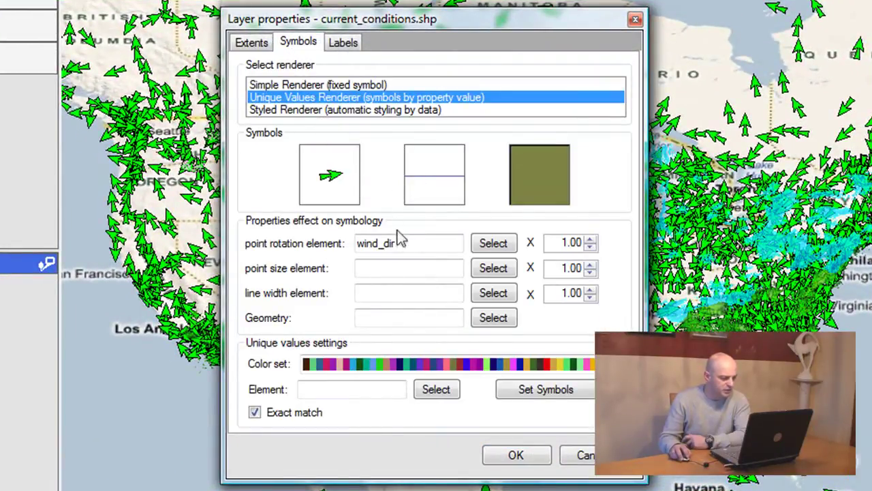
pyautogui.click(493, 271)
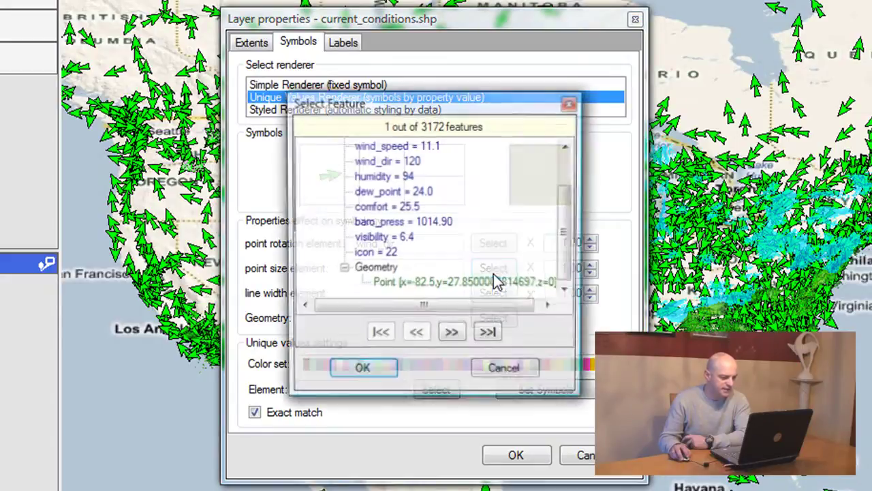
pyautogui.click(416, 149)
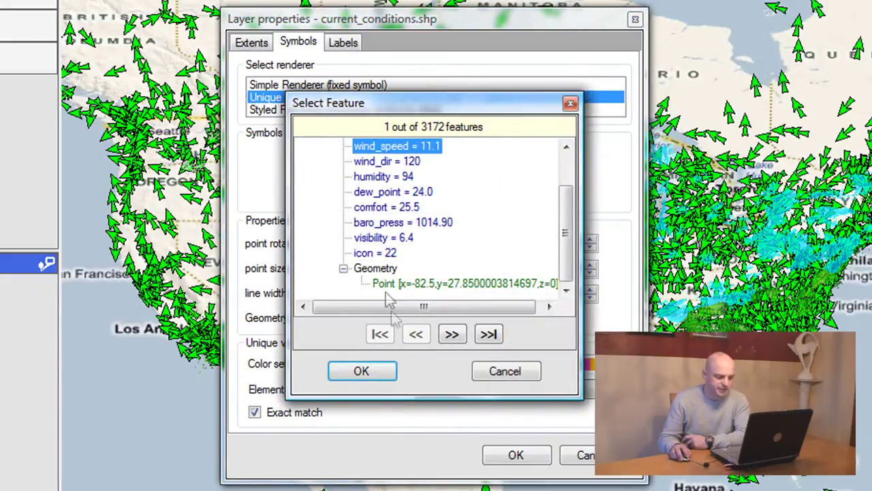
pyautogui.click(361, 371)
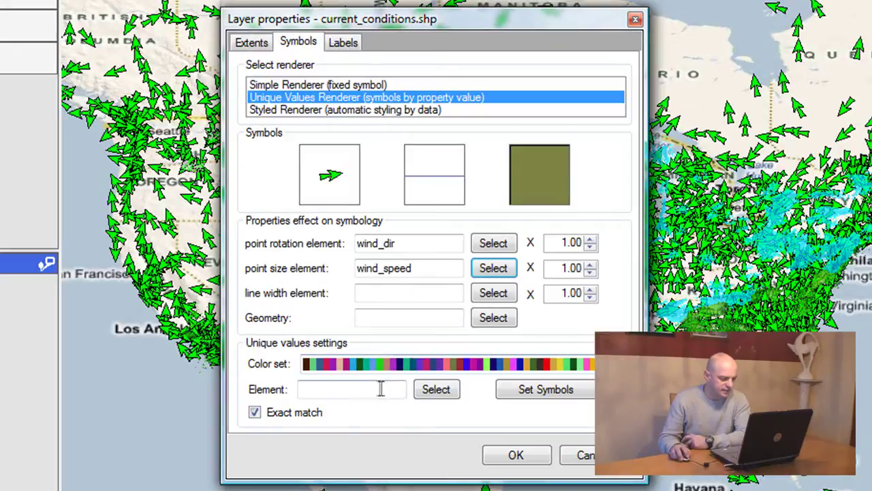
# Step: Set the unique values element to temp, turn off Exact match and generate the value range symbols
pyautogui.click(428, 399)
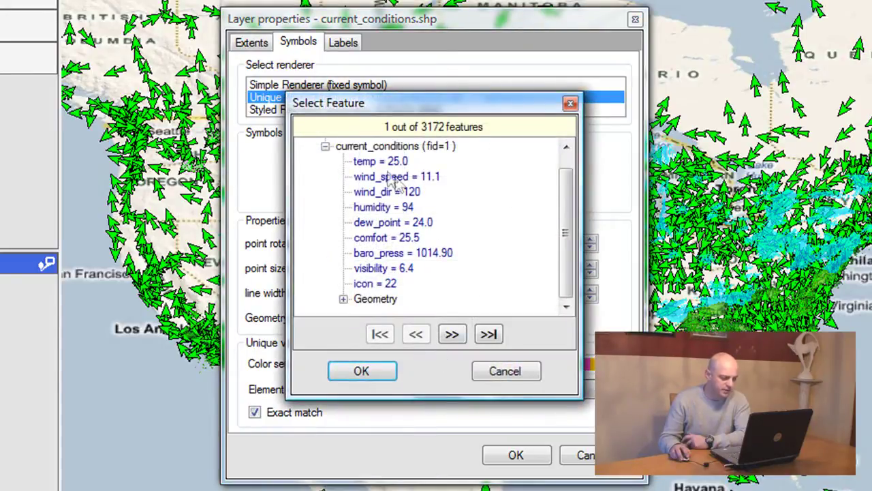
pyautogui.click(381, 162)
pyautogui.click(385, 372)
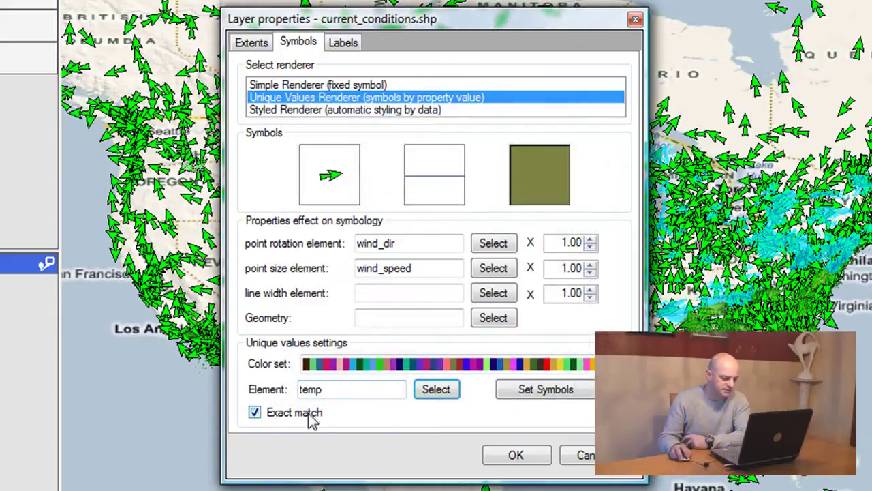
pyautogui.click(254, 414)
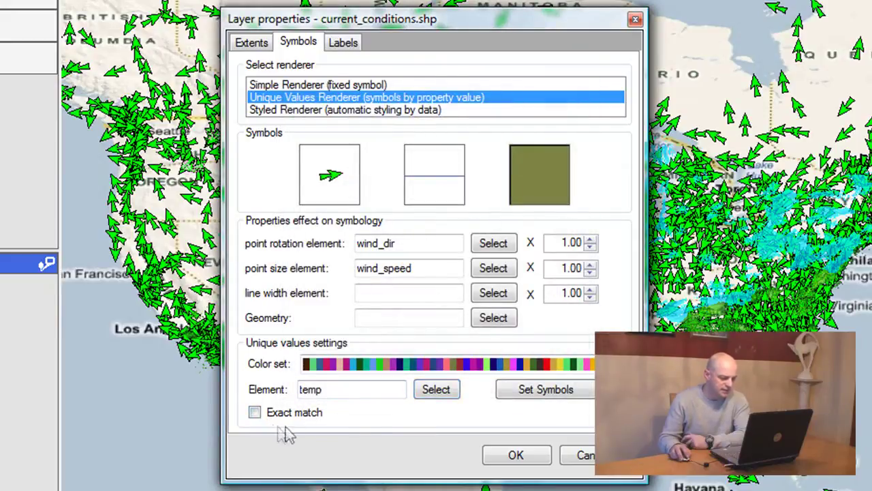
pyautogui.click(521, 399)
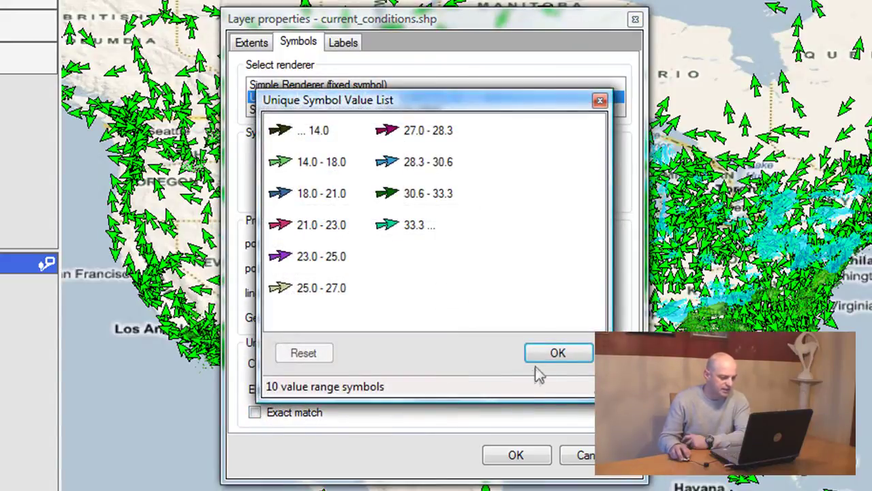
pyautogui.click(552, 355)
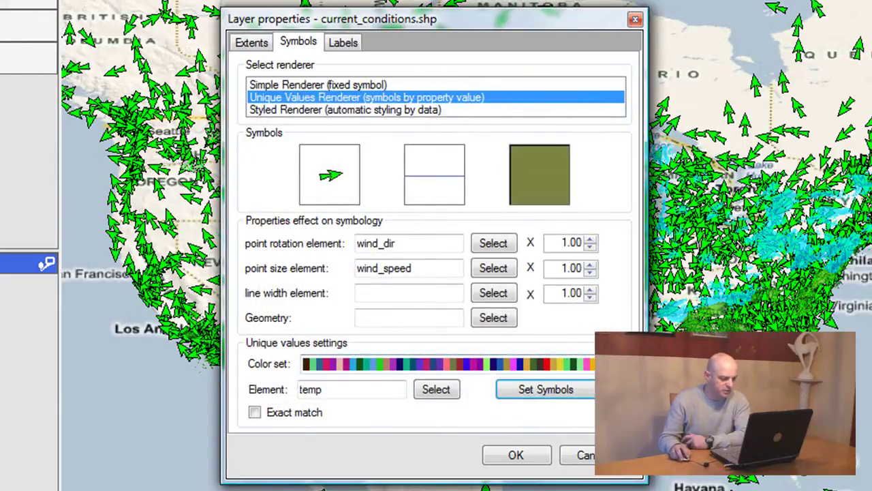
# Step: Choose the green-to-white gradient color set, reset the temperature range symbols to it and apply the layer properties
pyautogui.click(580, 364)
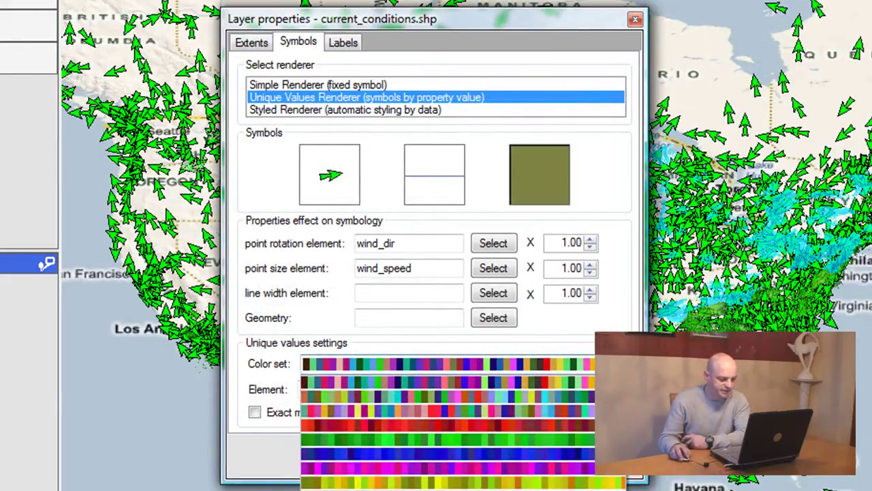
pyautogui.click(446, 440)
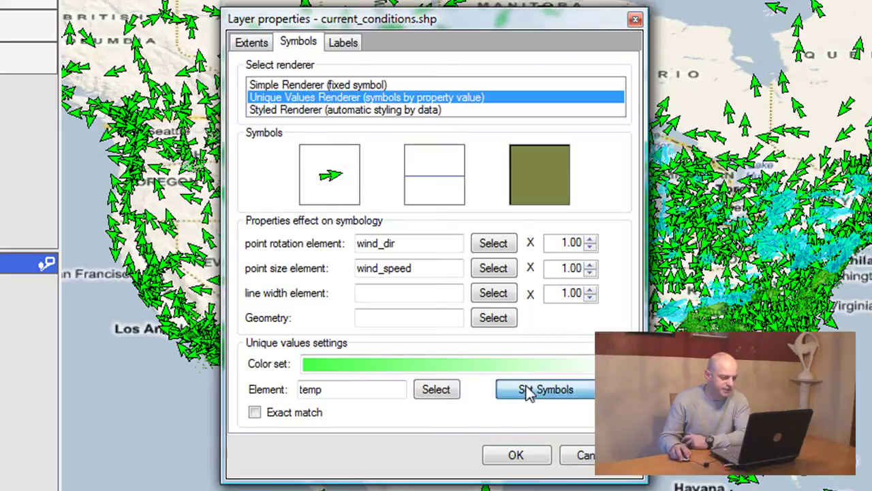
pyautogui.click(529, 389)
pyautogui.click(325, 360)
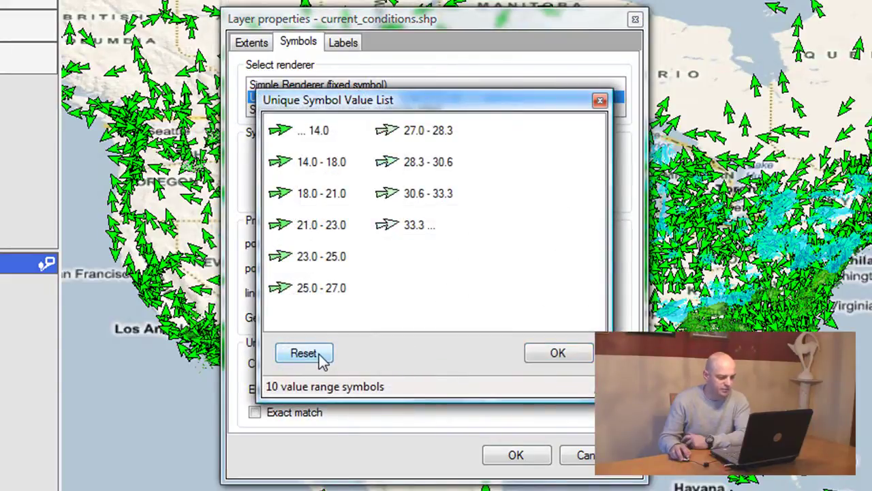
pyautogui.click(540, 355)
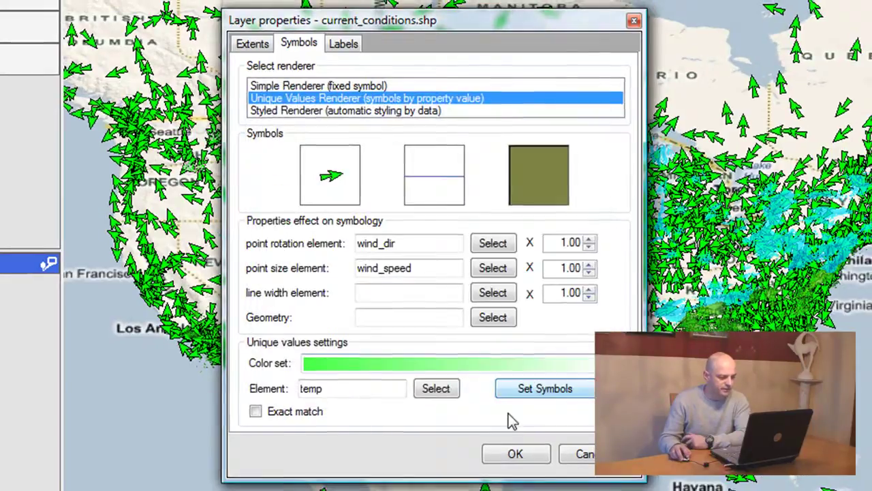
pyautogui.click(516, 454)
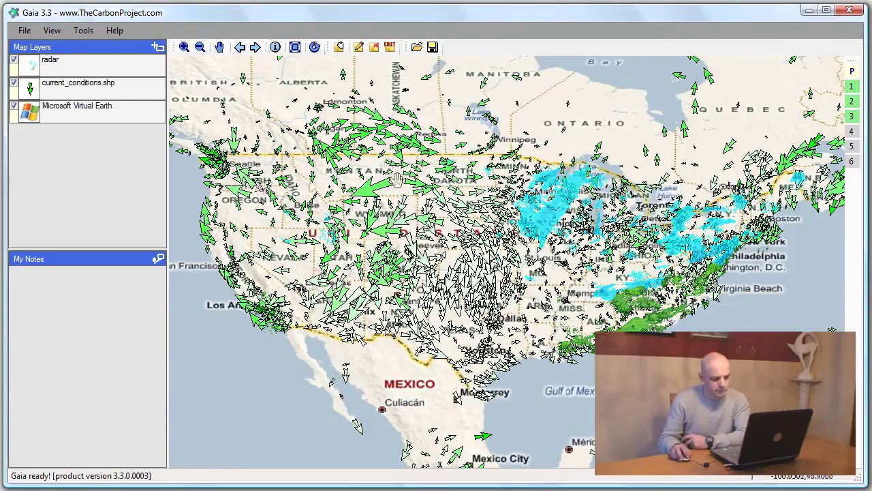
# Step: Query the layers at a point near New York and examine the current_conditions.shp attributes and the radar image
pyautogui.click(276, 47)
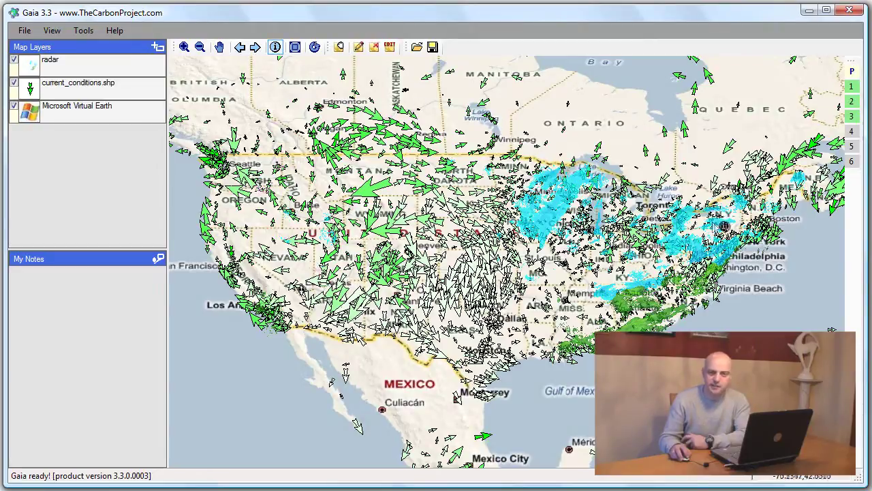
pyautogui.click(754, 238)
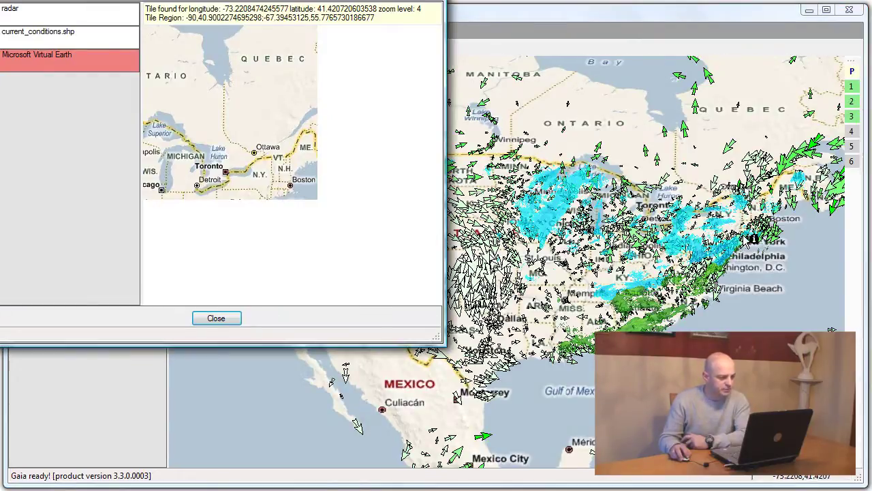
pyautogui.moveTo(391, 0); pyautogui.dragTo(558, 95)
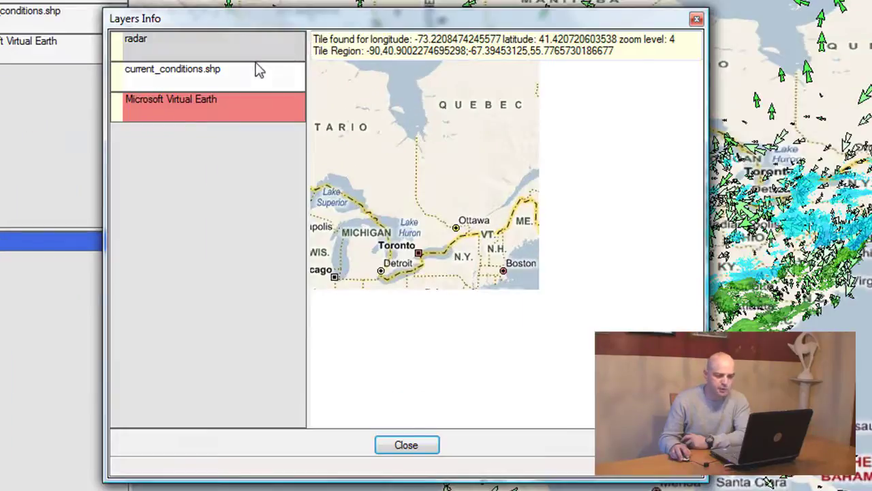
pyautogui.click(253, 75)
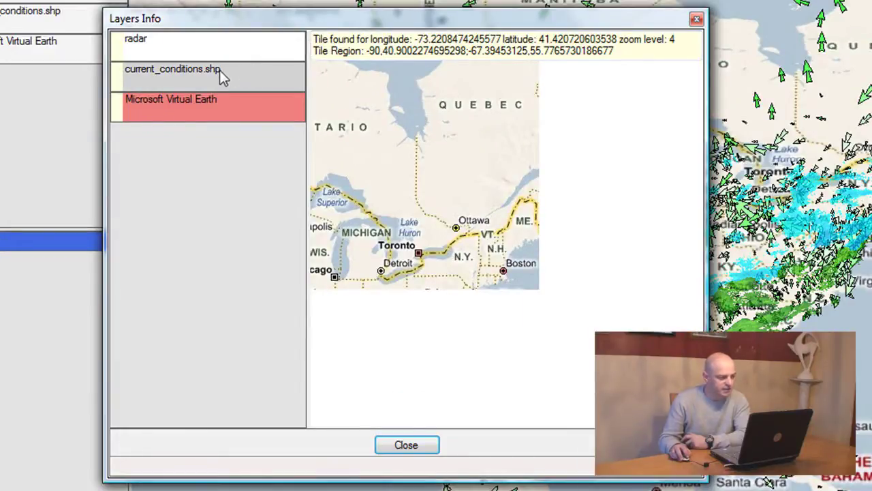
pyautogui.click(219, 70)
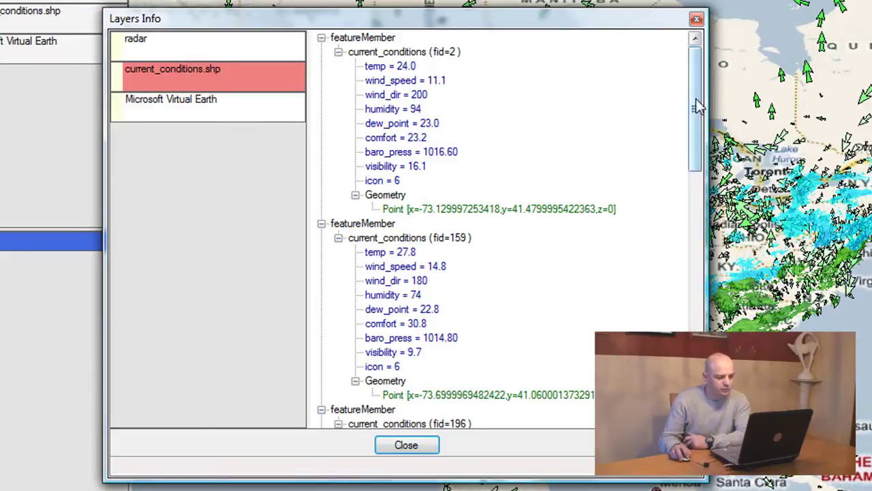
pyautogui.moveTo(697, 106); pyautogui.dragTo(713, 307)
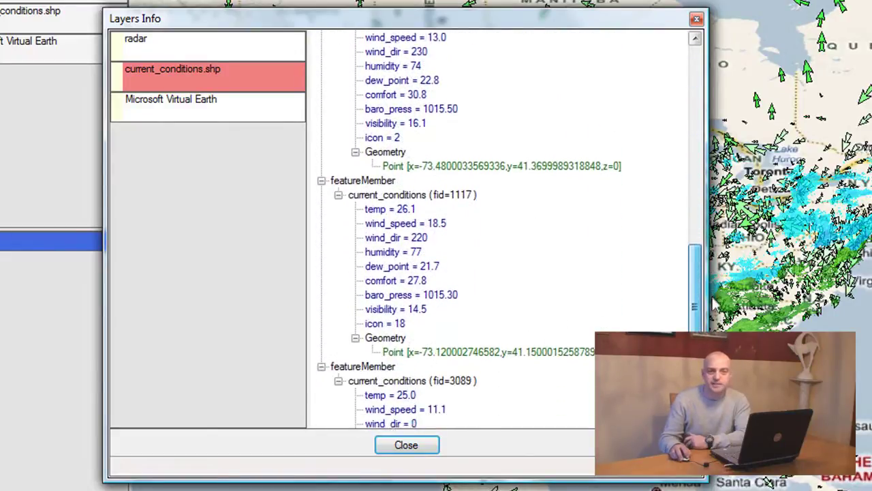
pyautogui.click(192, 51)
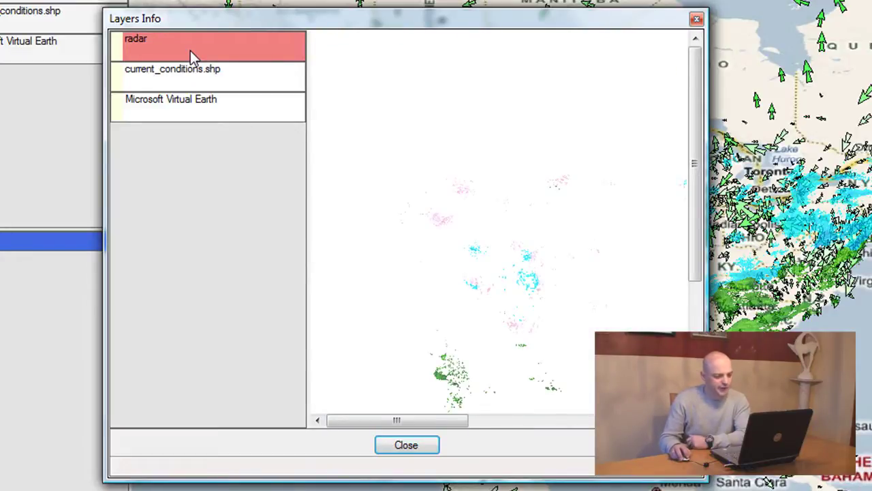
pyautogui.click(440, 450)
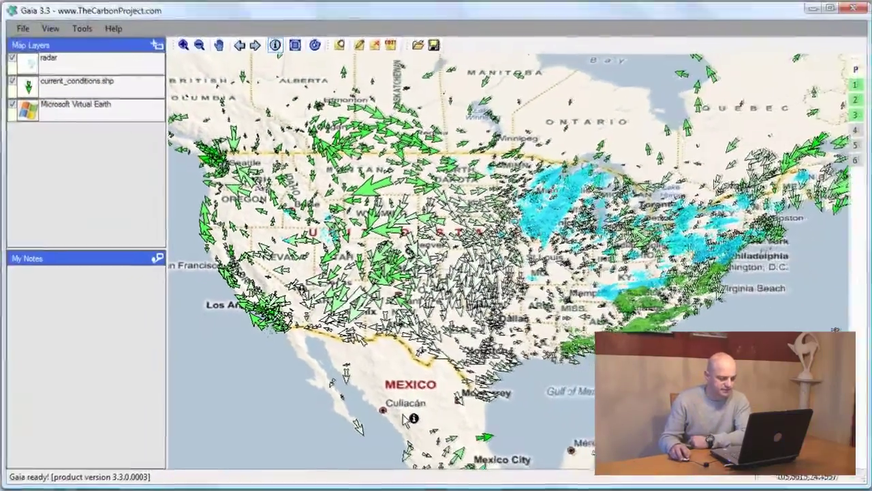